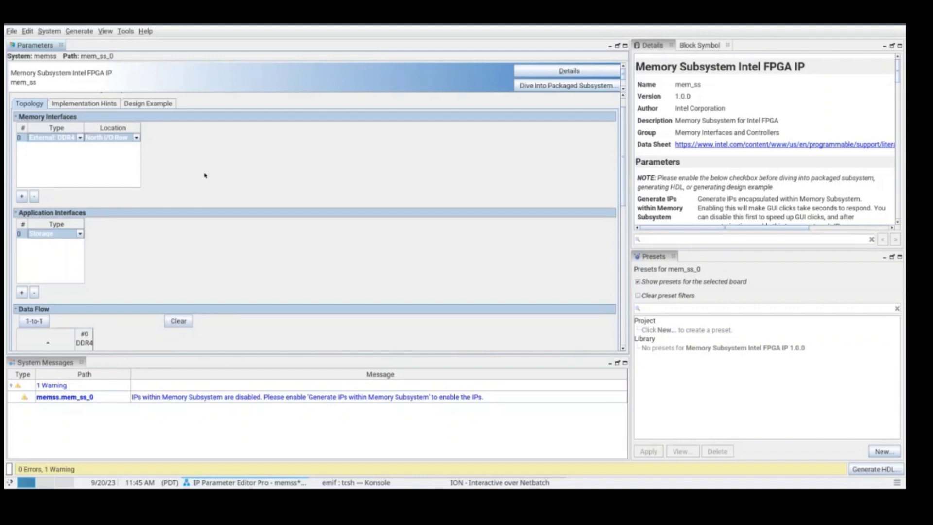
Add a memory interface of type On-chip: M20K located in the M20K Column, plus a third External: DDR4 interface on the North I/O Row
click(136, 138)
click(135, 139)
click(22, 196)
click(74, 147)
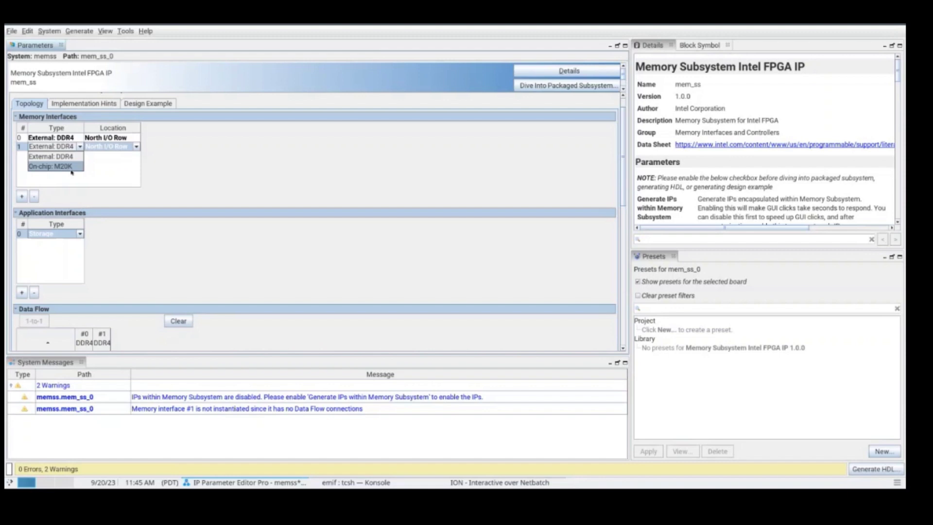
click(72, 168)
click(103, 148)
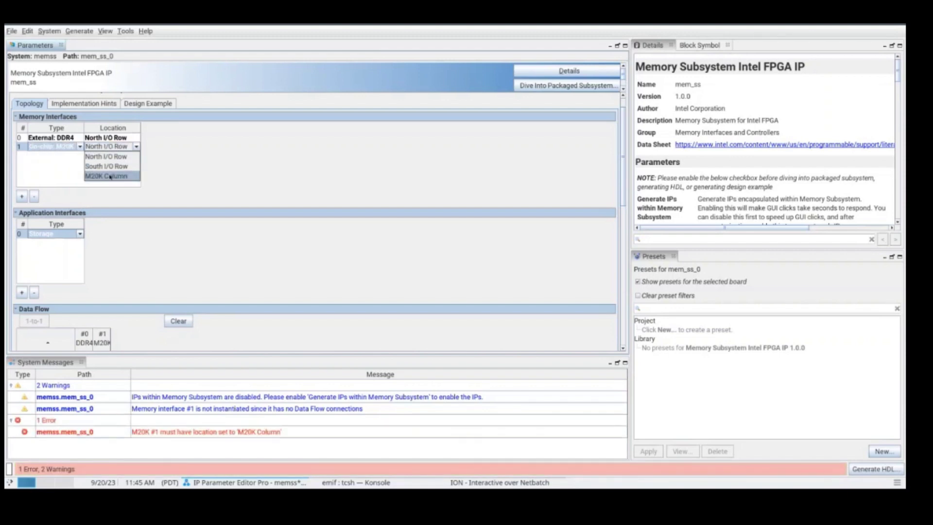
click(110, 176)
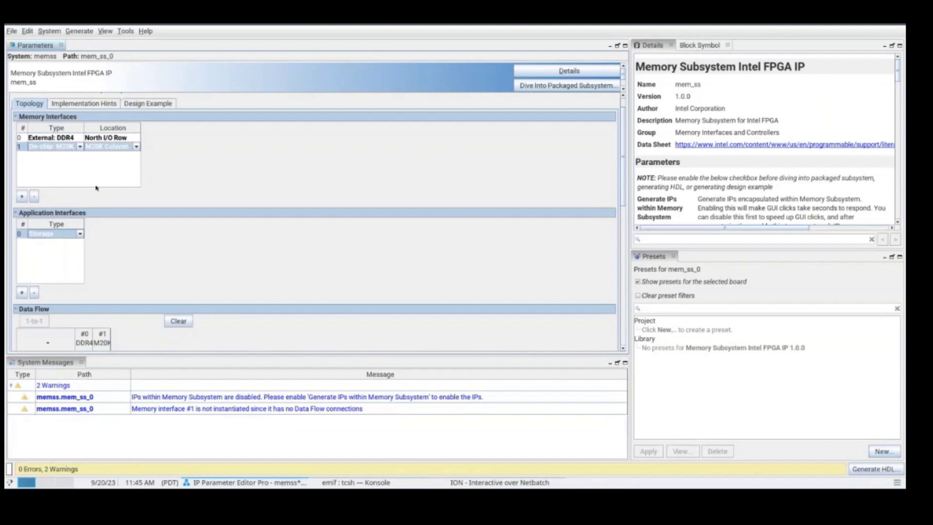
click(22, 196)
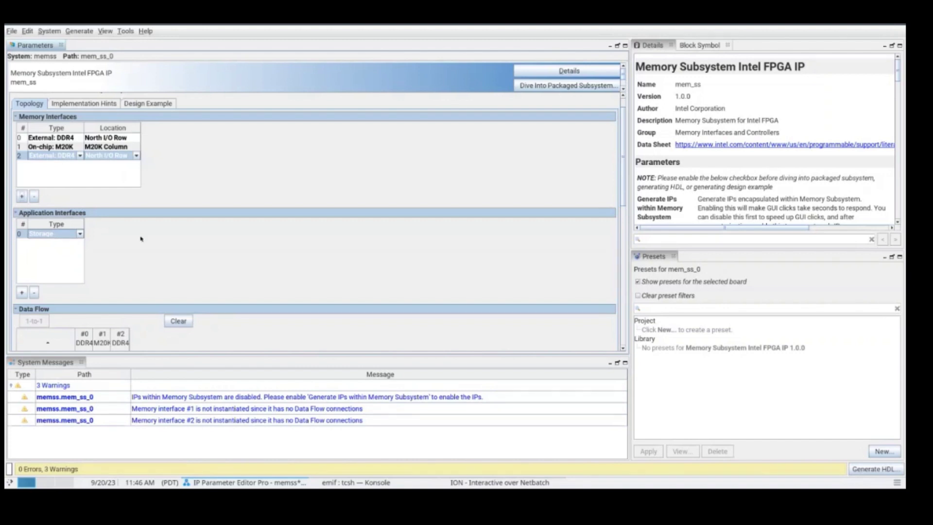
Add two application interfaces, #1 and #2, both of type Associative Storage
scroll(141, 239, down, 2)
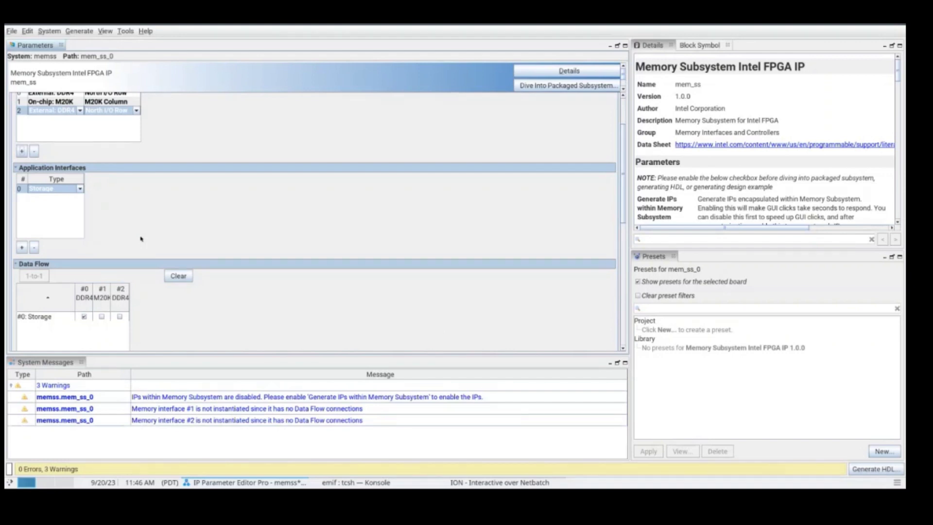
click(21, 248)
click(72, 198)
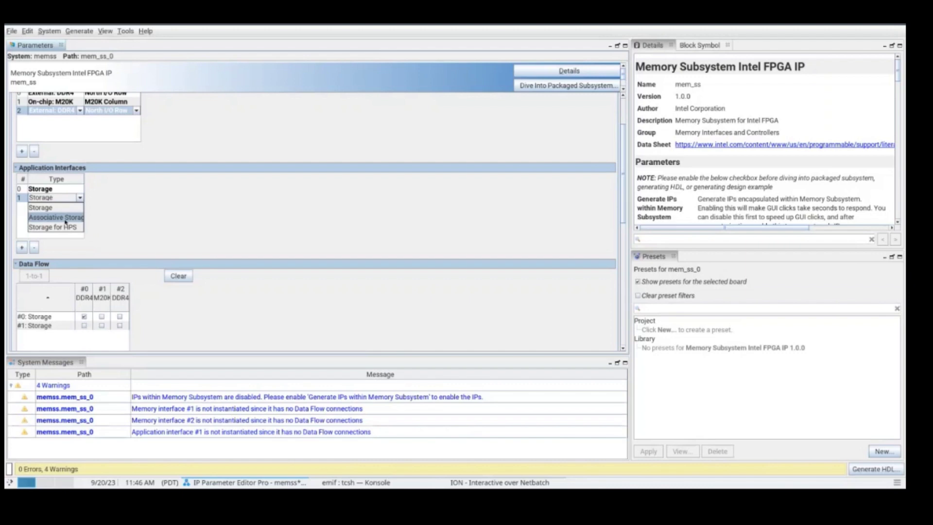
click(65, 219)
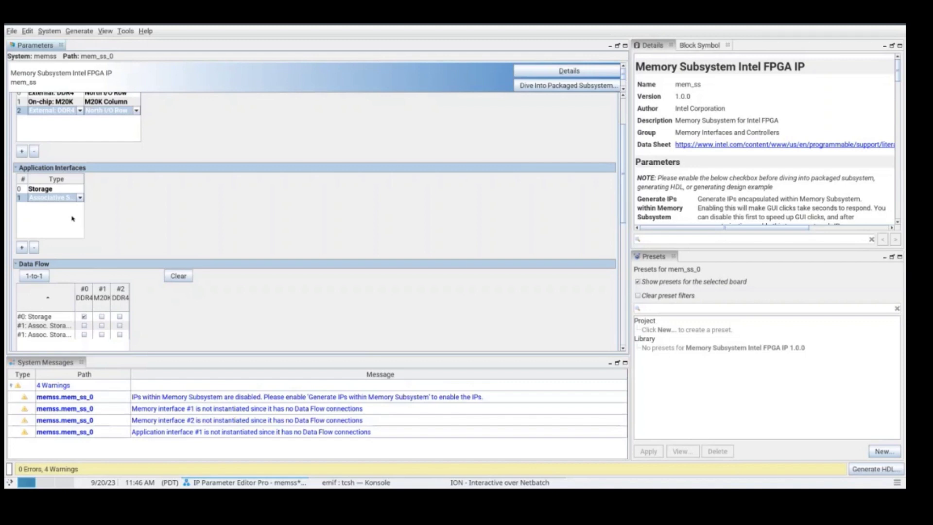
scroll(153, 223, up, 2)
scroll(163, 230, down, 1)
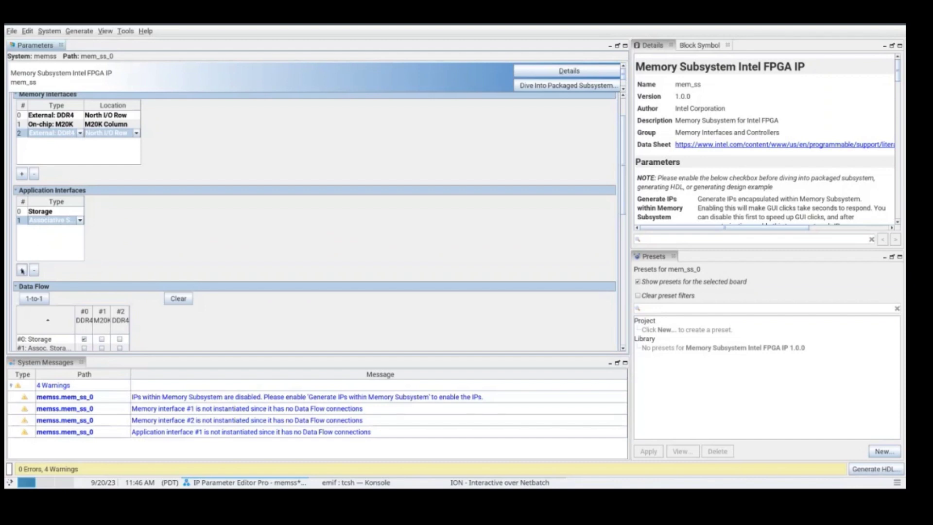
click(22, 270)
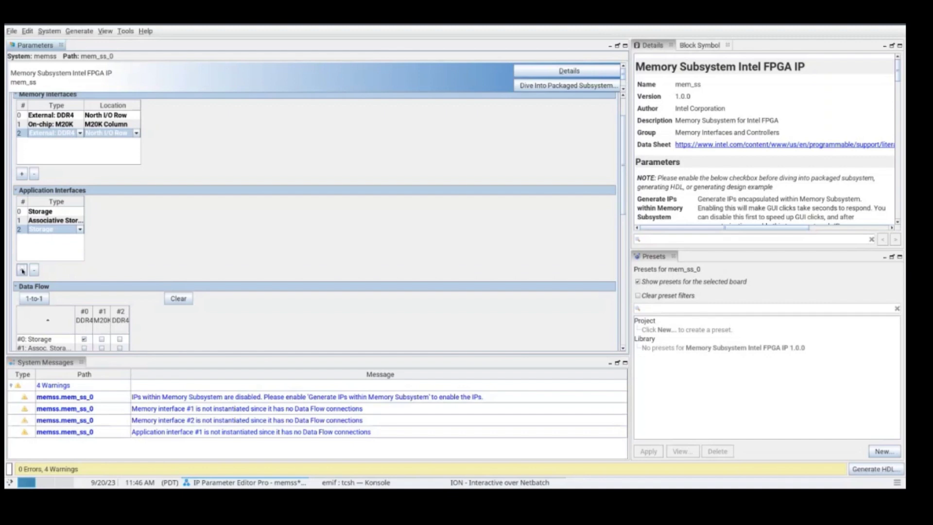
click(58, 230)
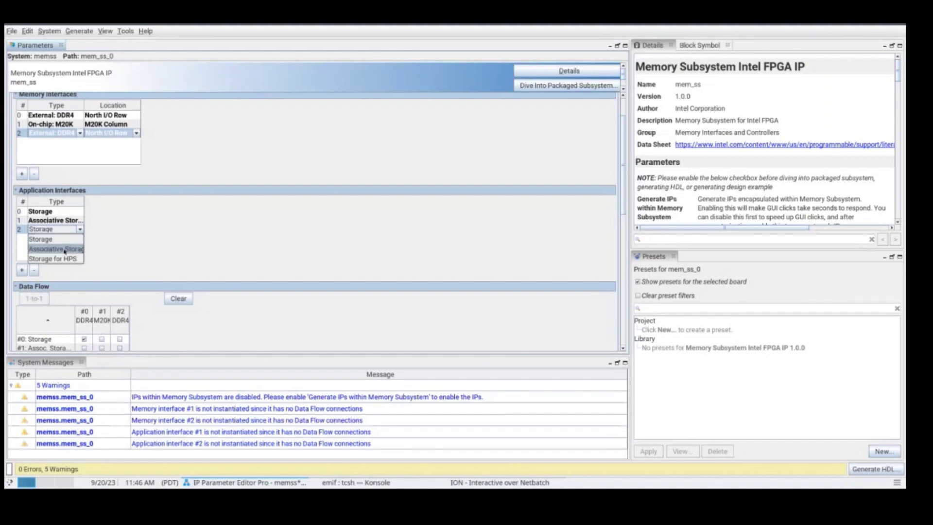
click(66, 249)
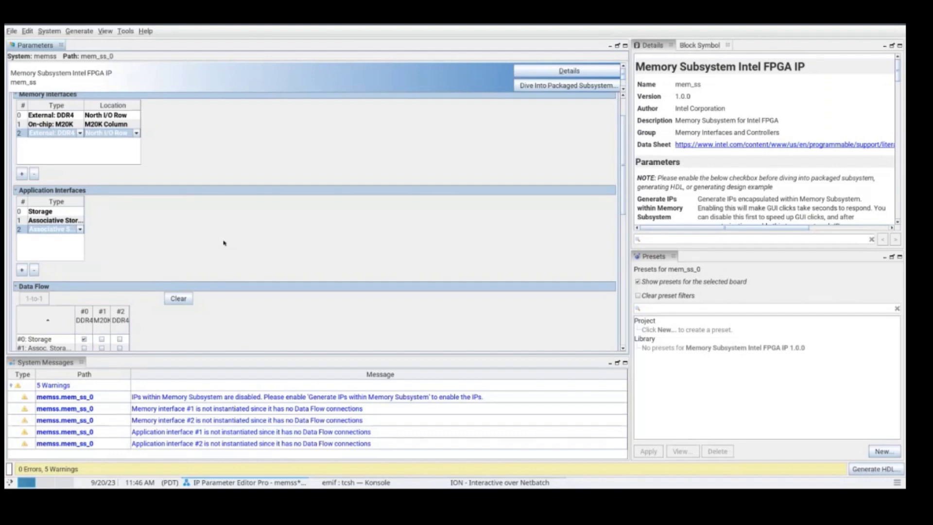
In the data flow, keep Storage #0 on DDR4 #0 and connect both Associative Storage #1 rows to M20K #1
scroll(163, 244, down, 3)
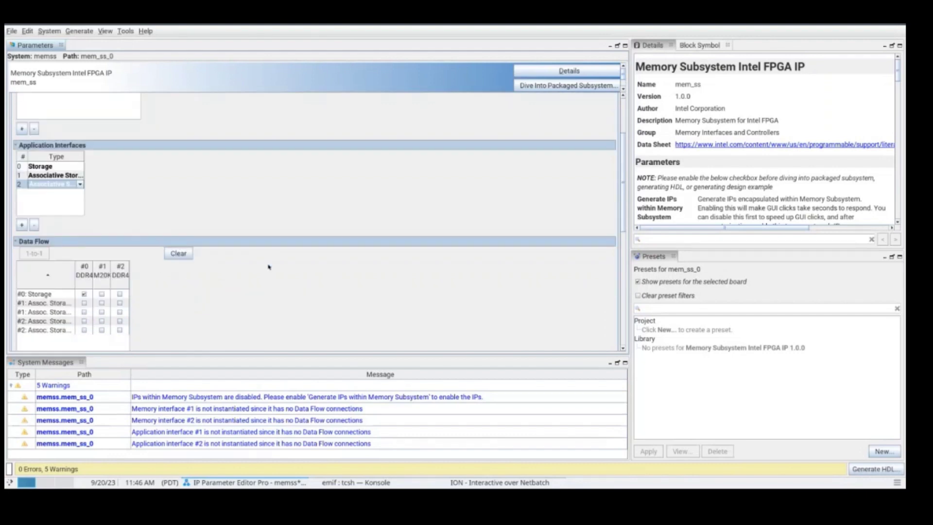
scroll(269, 267, down, 1)
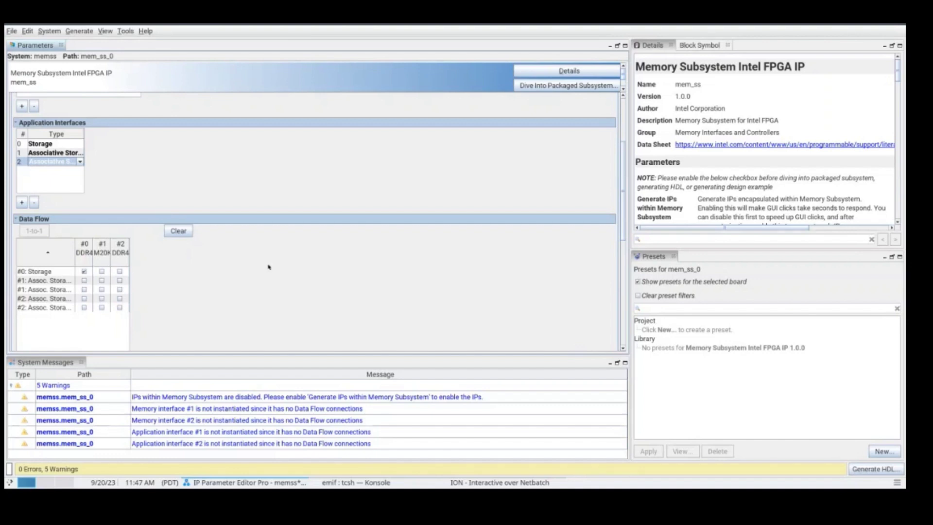
click(84, 272)
click(102, 282)
click(102, 290)
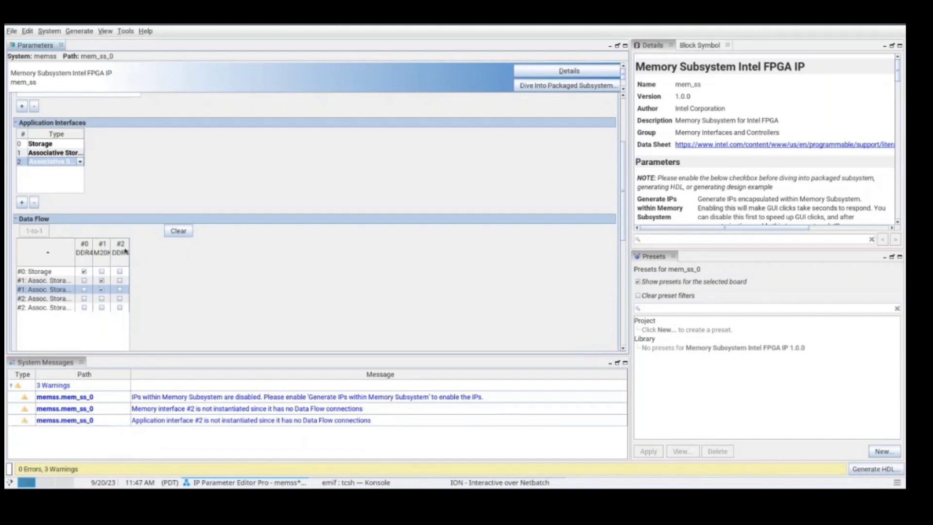
Connect both Associative Storage #2 data flow rows to DDR4 interface #2
scroll(124, 246, up, 3)
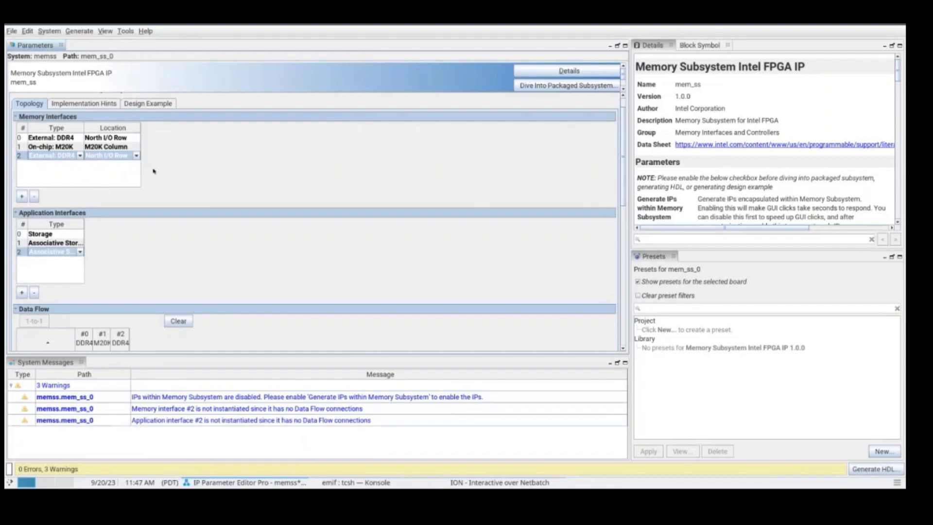
scroll(158, 172, down, 1)
scroll(159, 171, down, 3)
scroll(97, 182, up, 1)
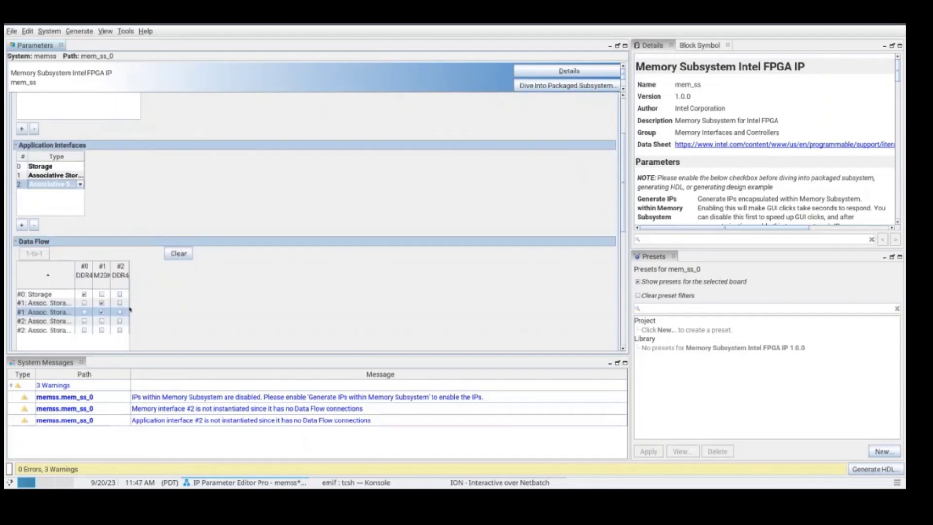
click(120, 322)
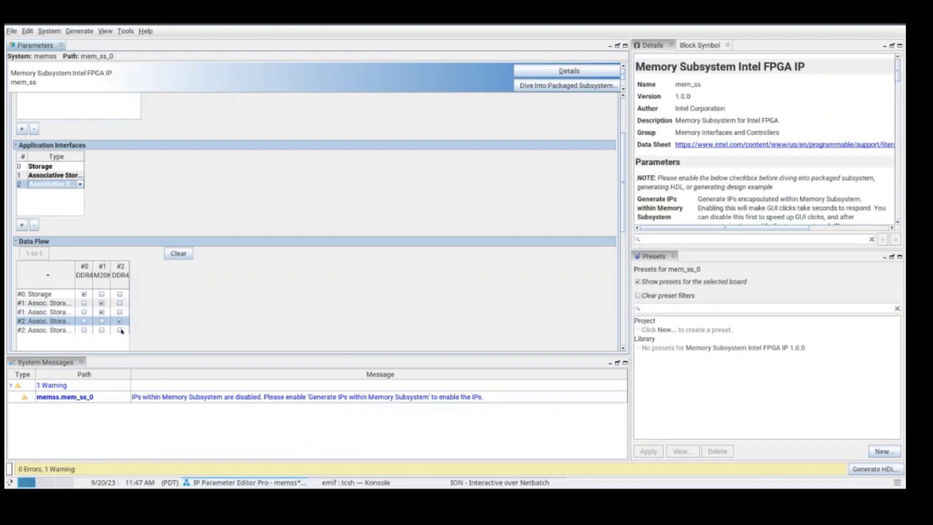
click(119, 330)
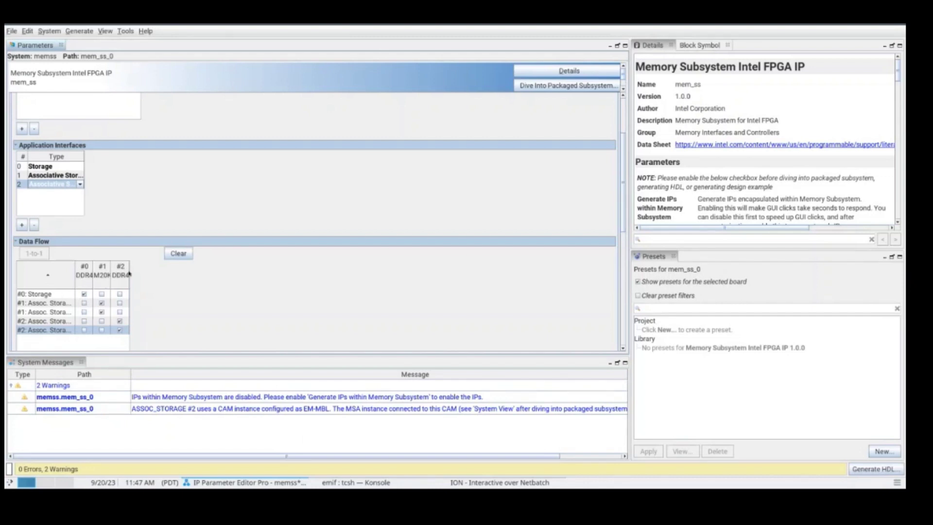
Enable Generate IPs within Memory Subsystem and dive into the packaged subsystem
scroll(244, 349, down, 1)
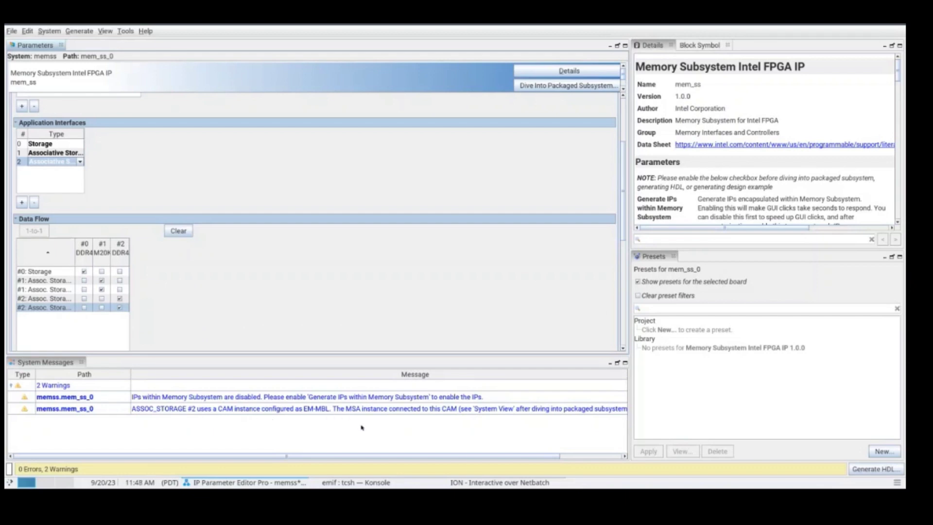
scroll(379, 348, up, 4)
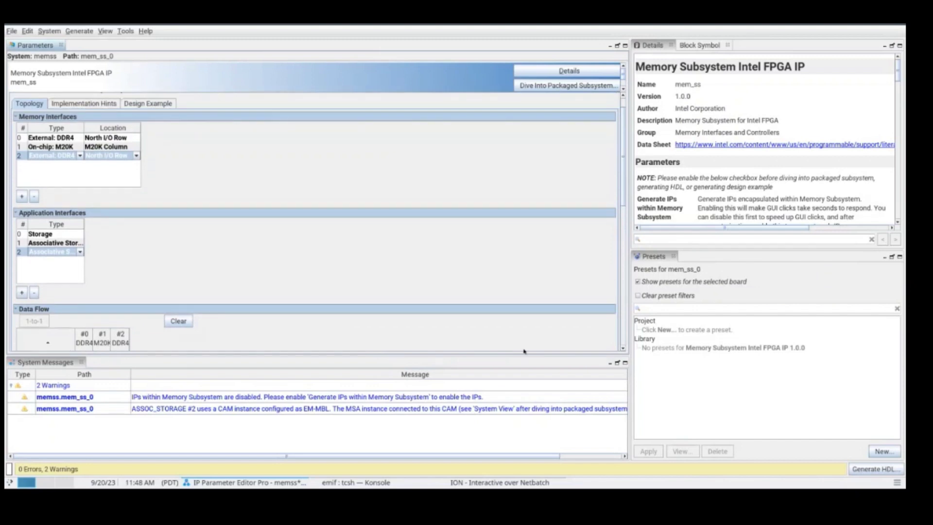
scroll(524, 349, up, 2)
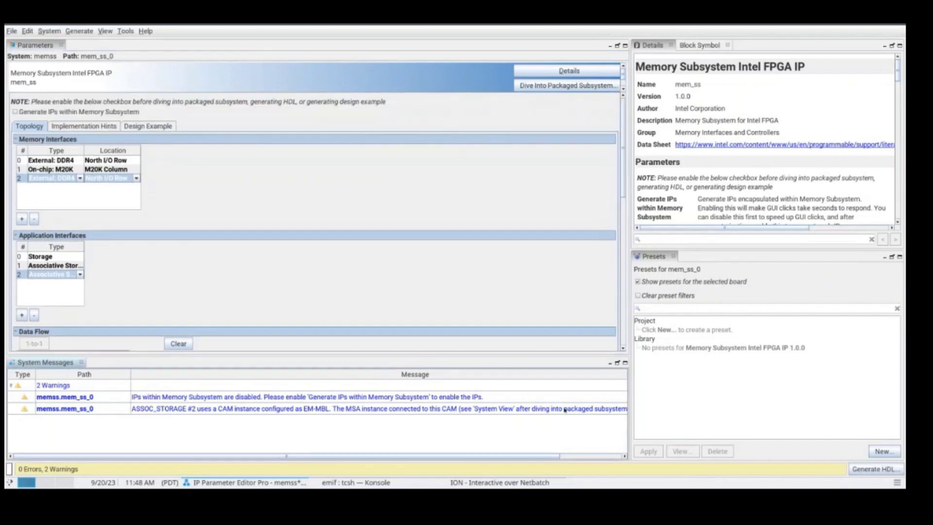
click(15, 113)
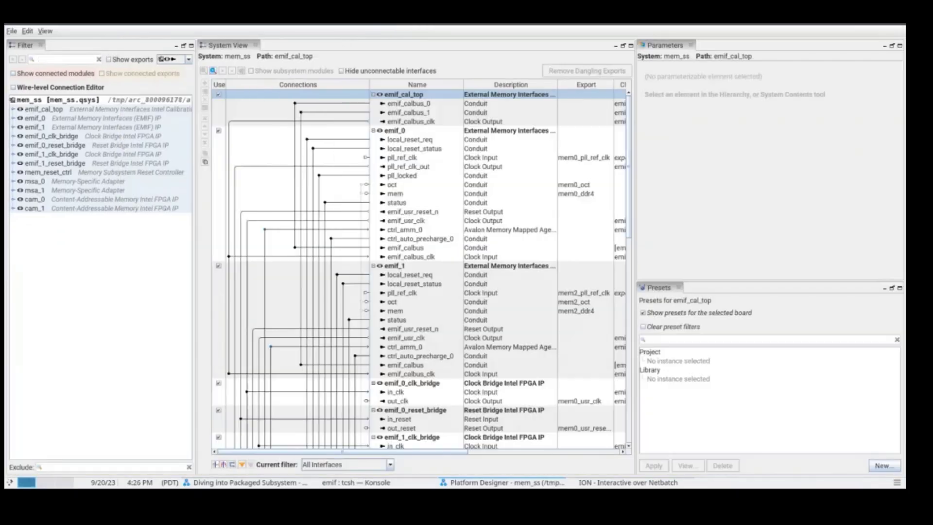
Examine the packaged subsystem's components and connections, and emif_0's memory, I/O, timing and general parameters in an enlarged view
scroll(483, 349, down, 15)
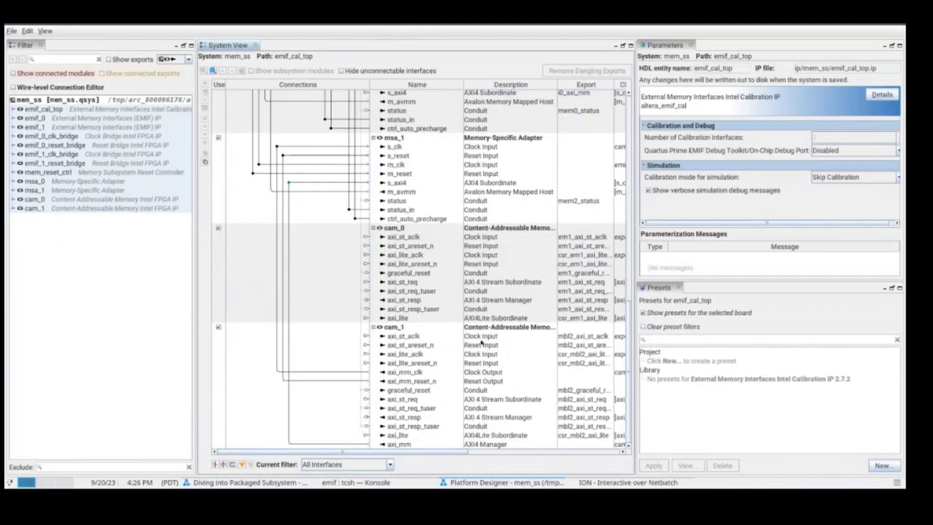
scroll(441, 354, up, 15)
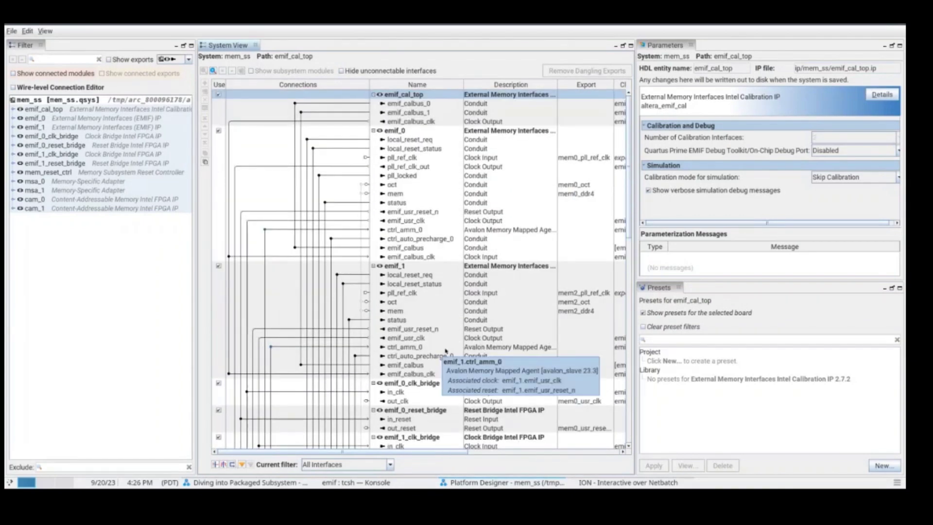
click(413, 133)
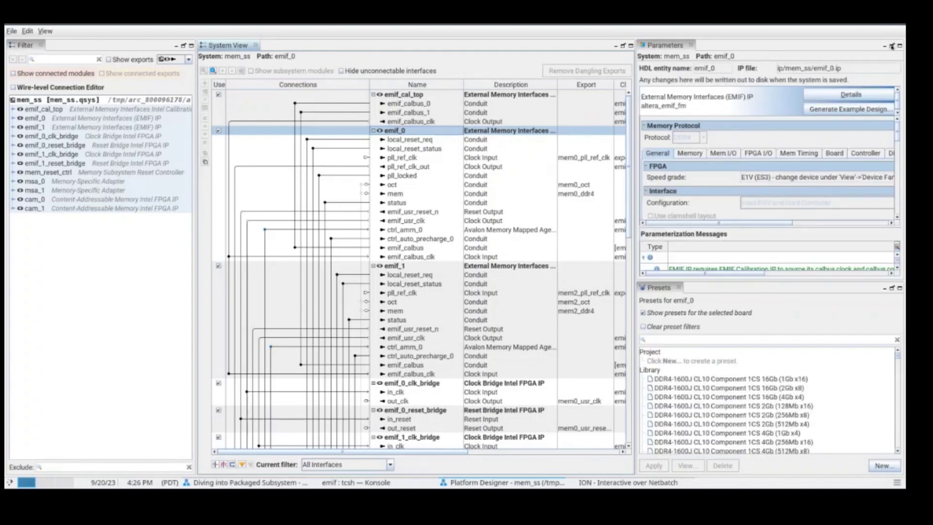
click(892, 46)
click(534, 108)
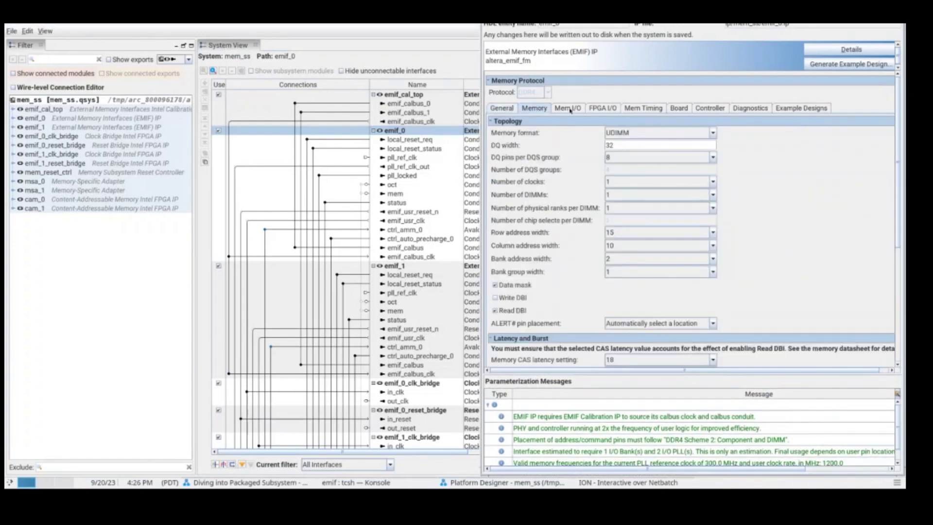
click(568, 108)
click(601, 108)
click(652, 108)
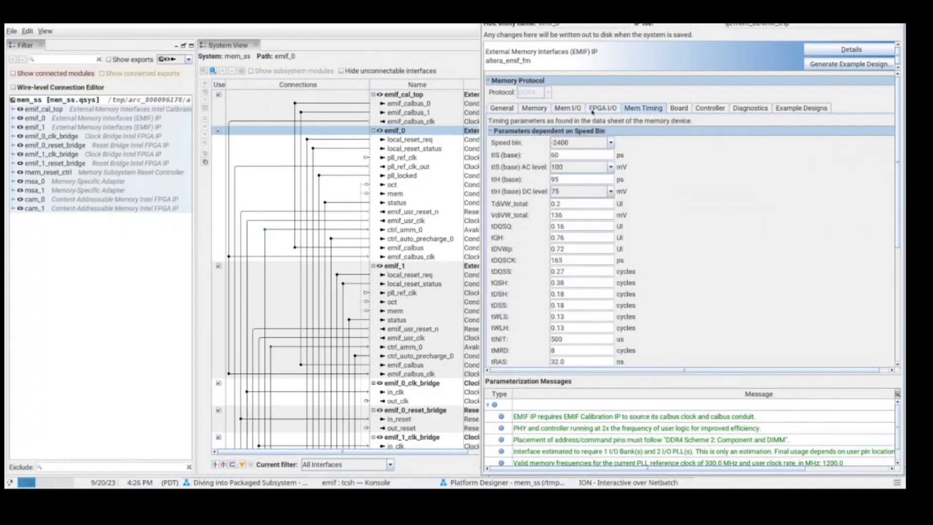
click(504, 108)
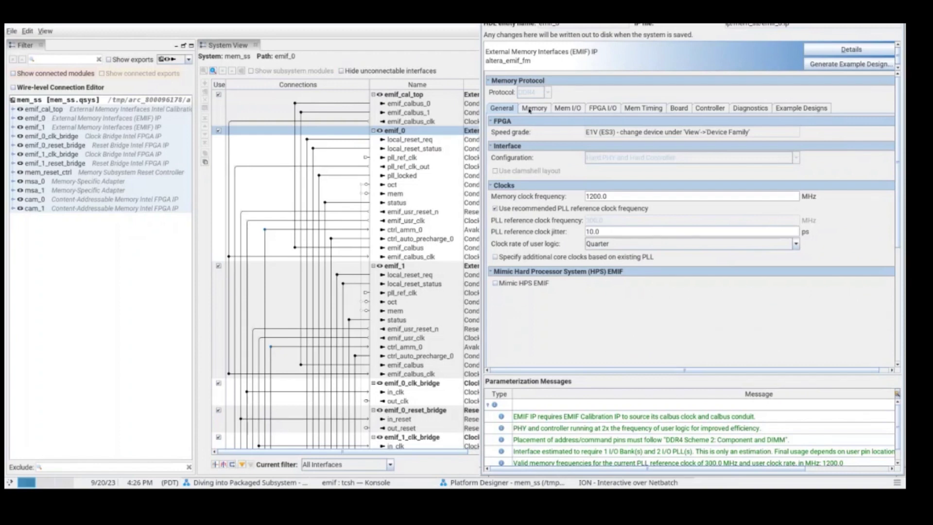
Set emif_0's memory format to Component and return its parameters to the docked view
click(533, 107)
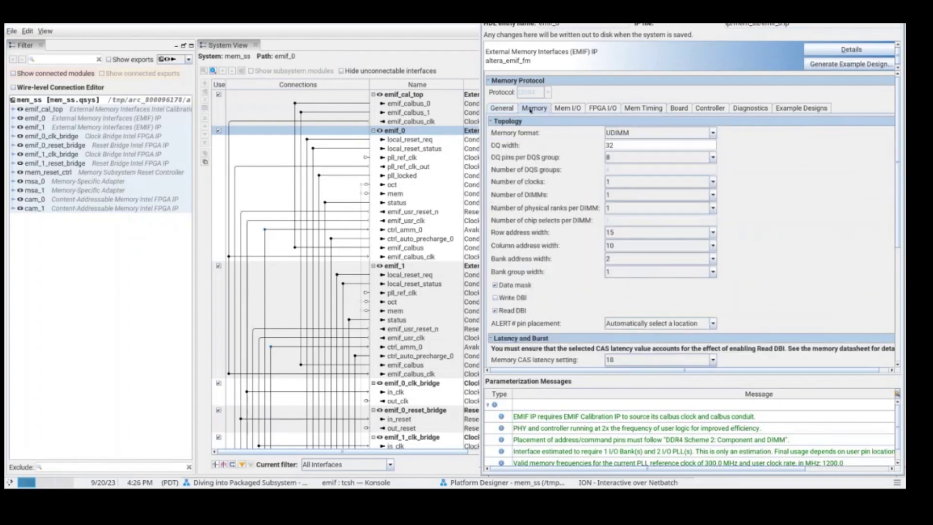
click(649, 132)
click(648, 145)
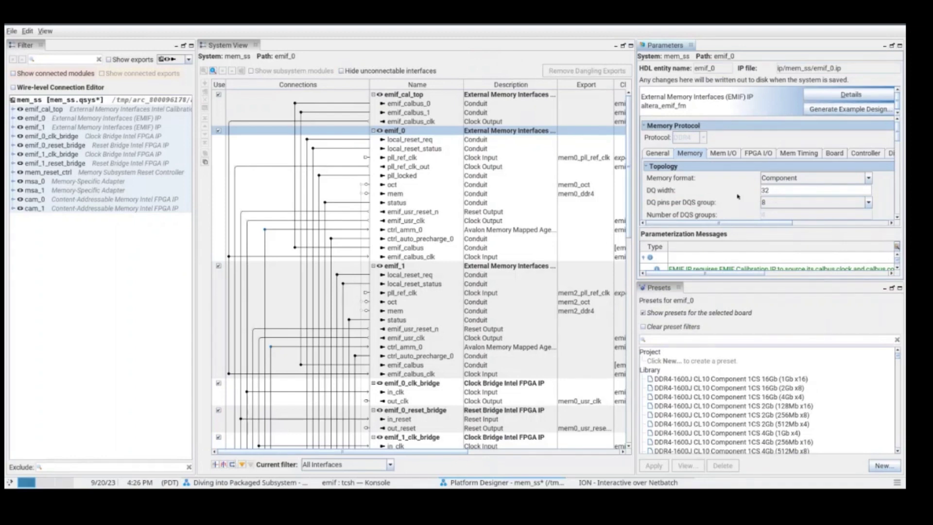
click(892, 45)
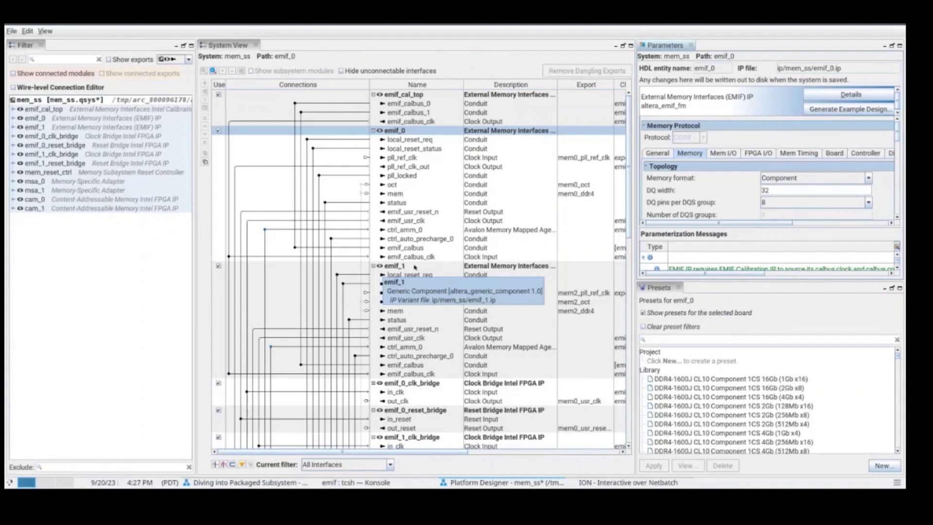
Set the number of copies to 2 for the Memory-Specific Adapter msa_0
scroll(401, 216, down, 12)
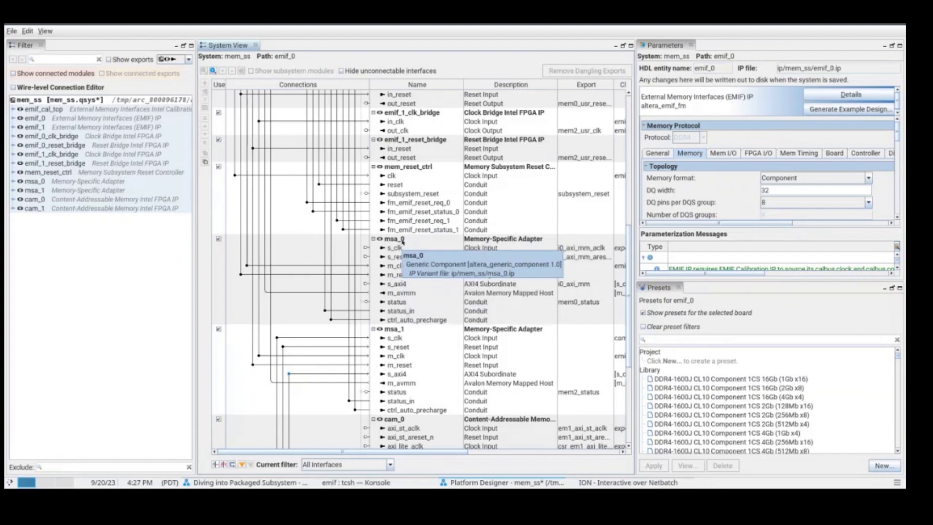
click(394, 239)
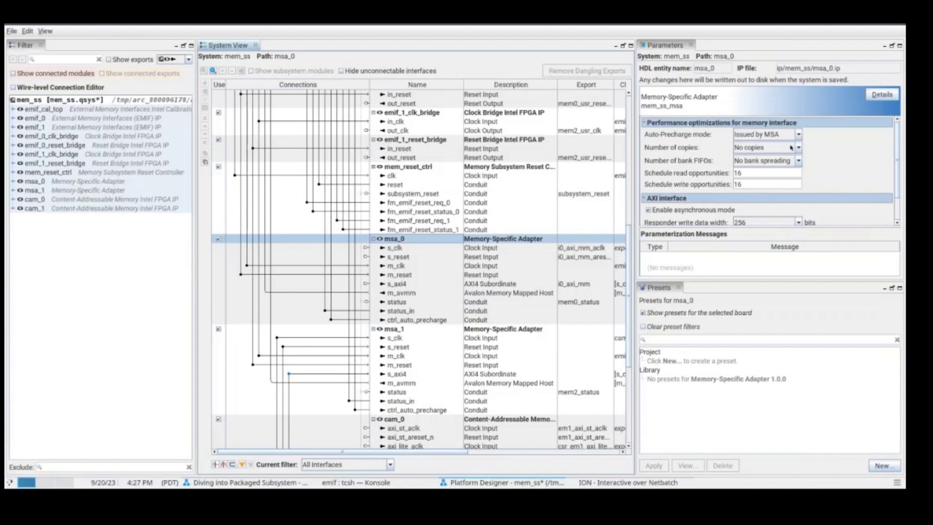
scroll(787, 150, down, 1)
scroll(777, 161, up, 1)
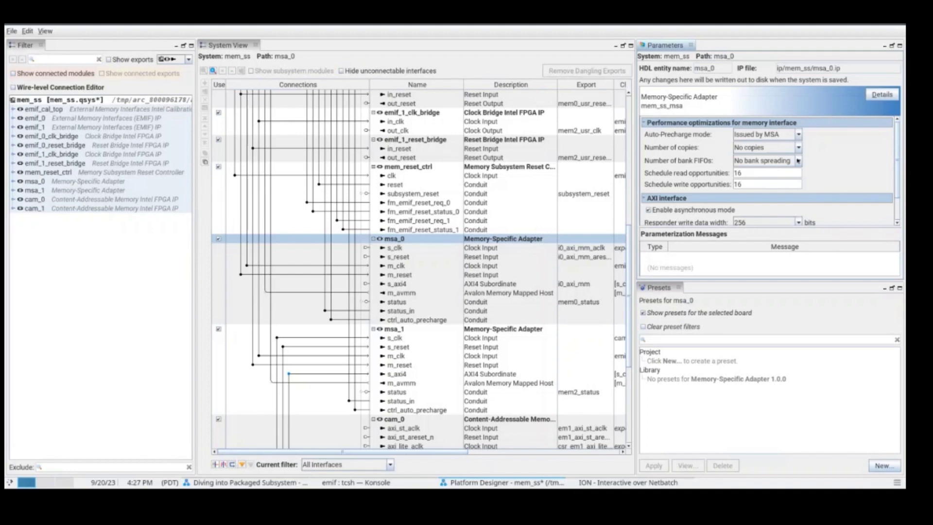
click(755, 148)
click(744, 166)
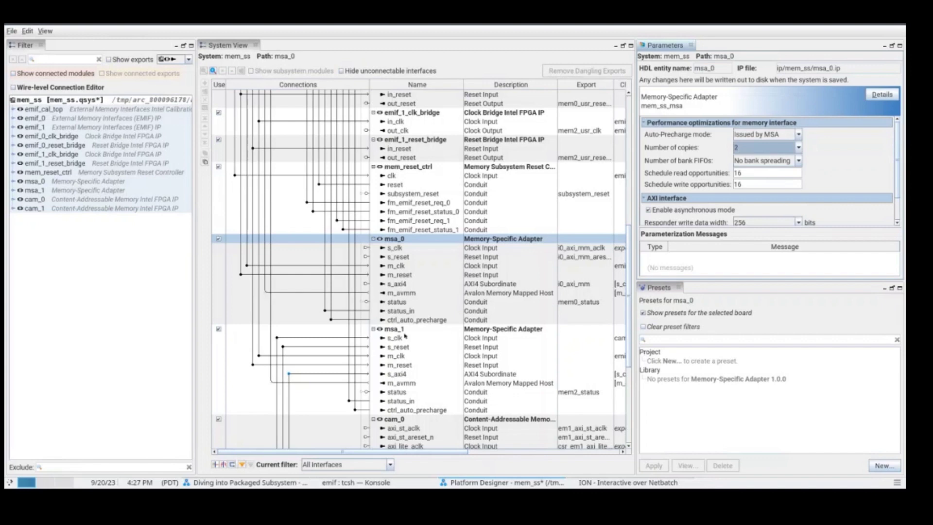
Examine the parameters of the Memory-Specific Adapter msa_1 and the Content-Addressable Memory component cam_0
click(422, 330)
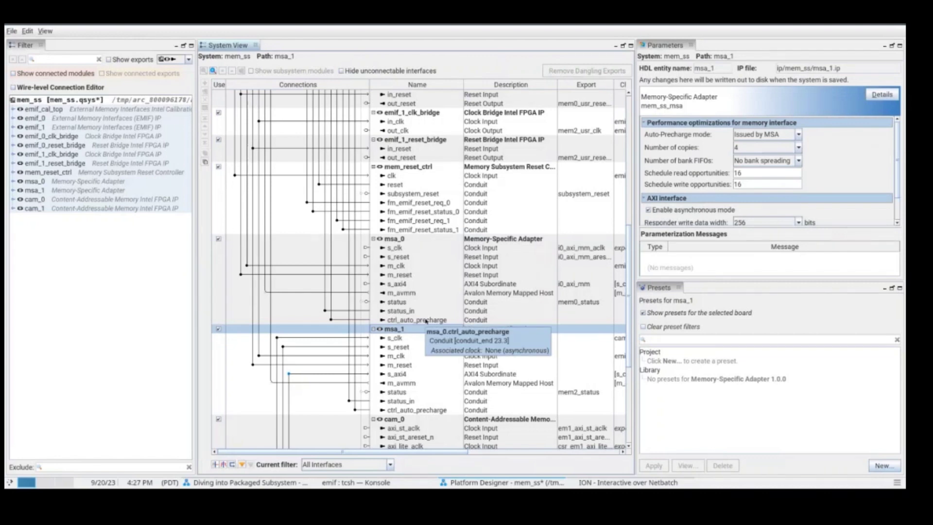
scroll(403, 292, down, 7)
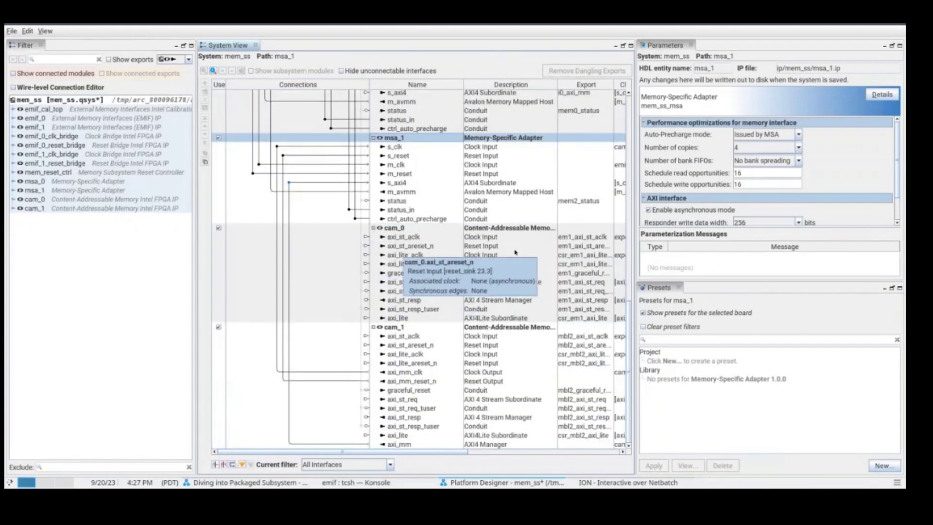
click(406, 227)
click(394, 327)
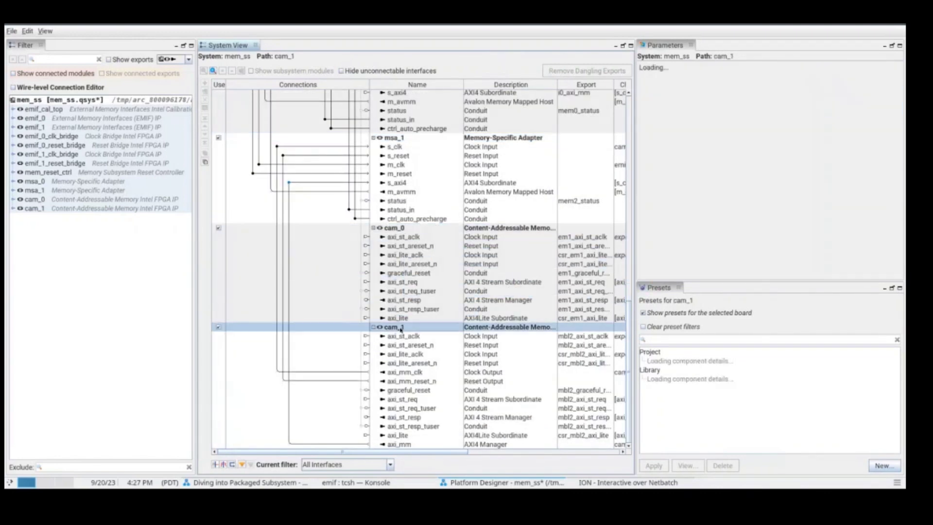
click(399, 230)
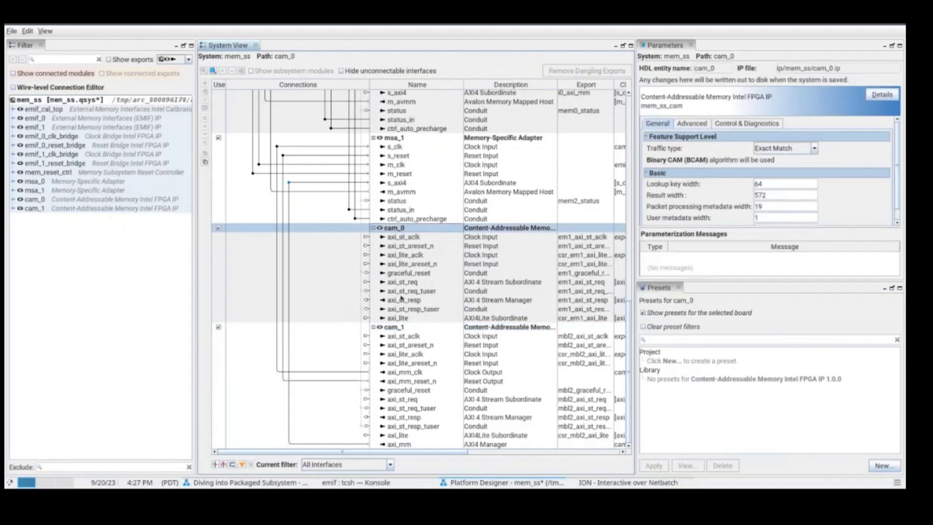
mouse_move(433, 275)
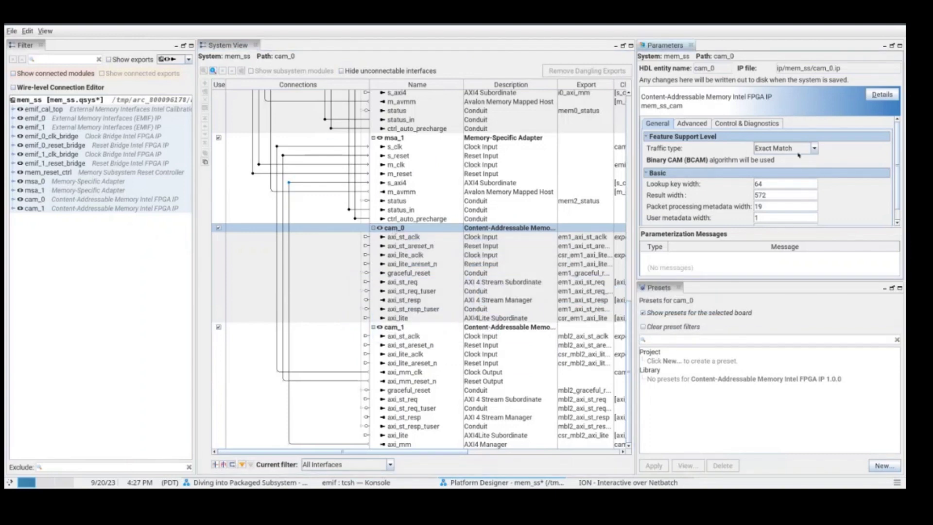
Try the Wildcard Match traffic type on cam_0 and set it back to Exact Match
click(814, 150)
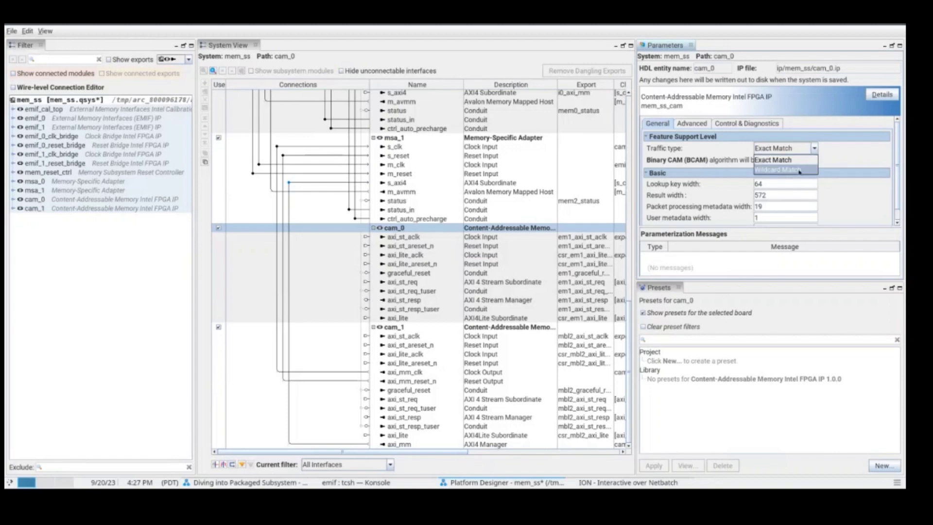
click(797, 165)
click(807, 148)
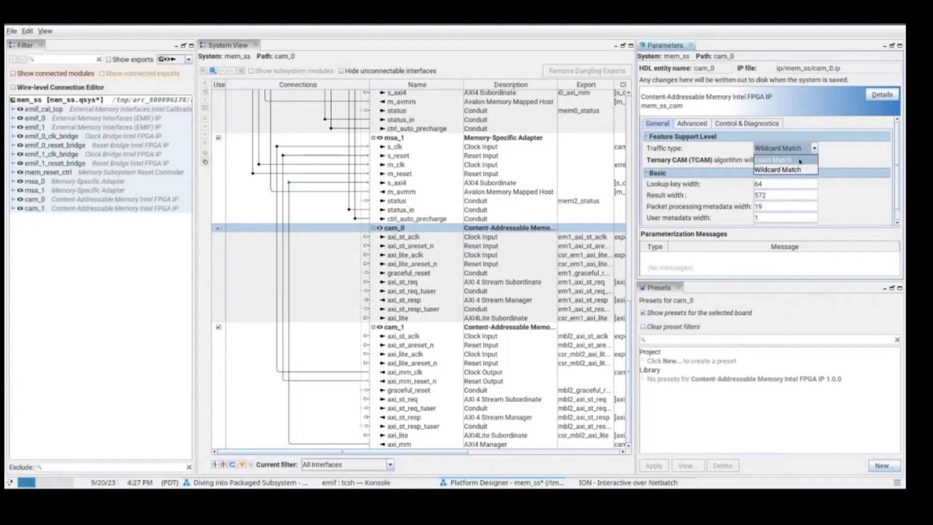
click(780, 157)
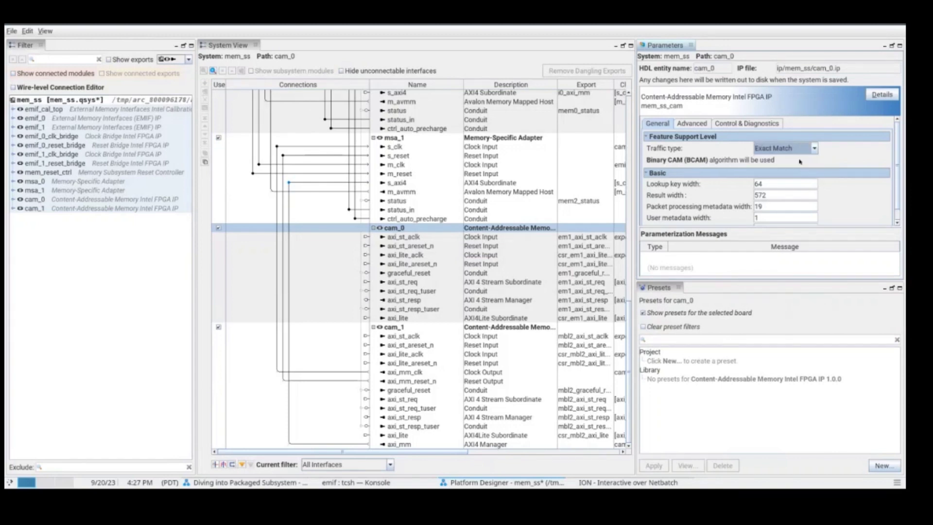
View the parameters of cam_1, and save and close the packaged mem_ss subsystem
click(396, 328)
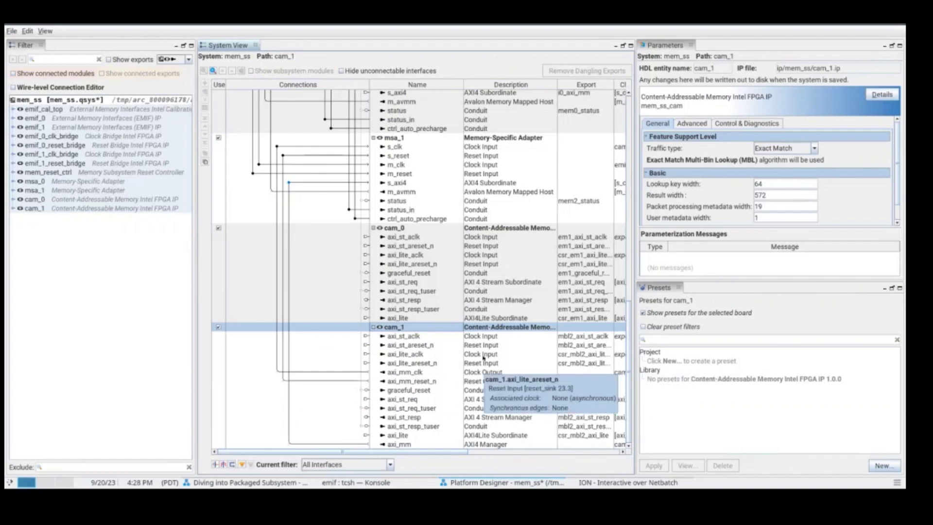
click(12, 32)
click(22, 44)
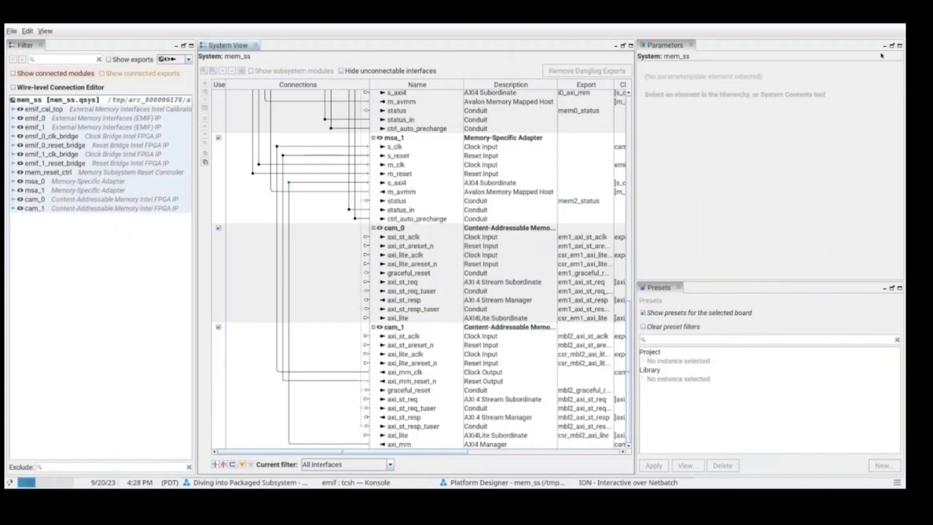
key(ctrl+w)
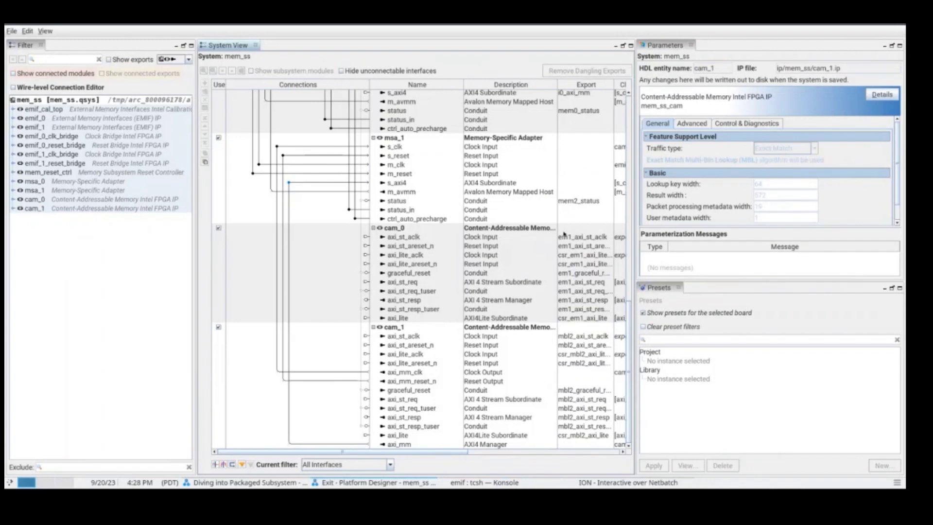